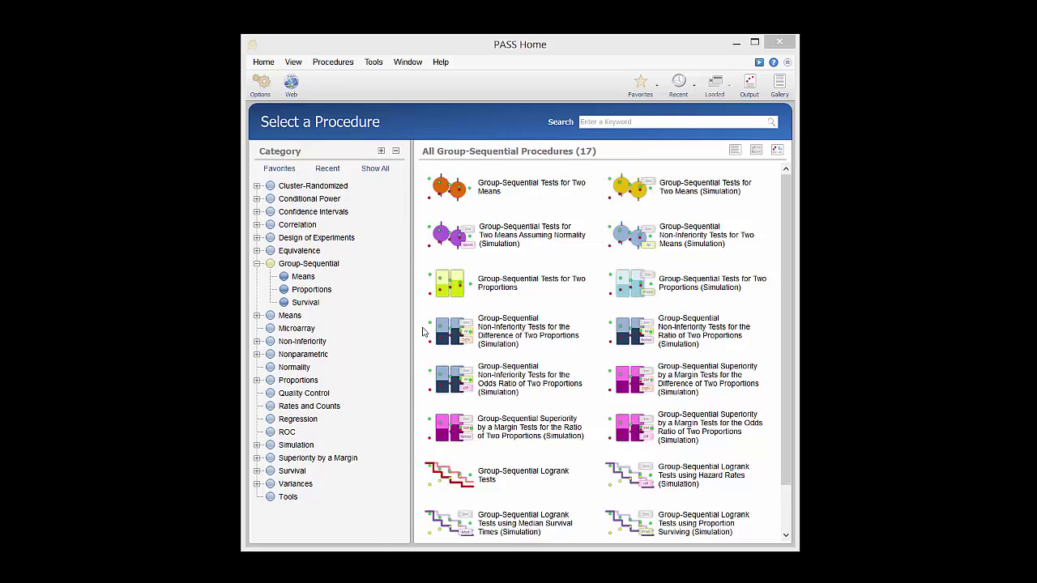
# Open Group-Sequential Tests for Two Means Assuming Normality (Simulation) with 20000 simulations.
pyautogui.click(488, 244)
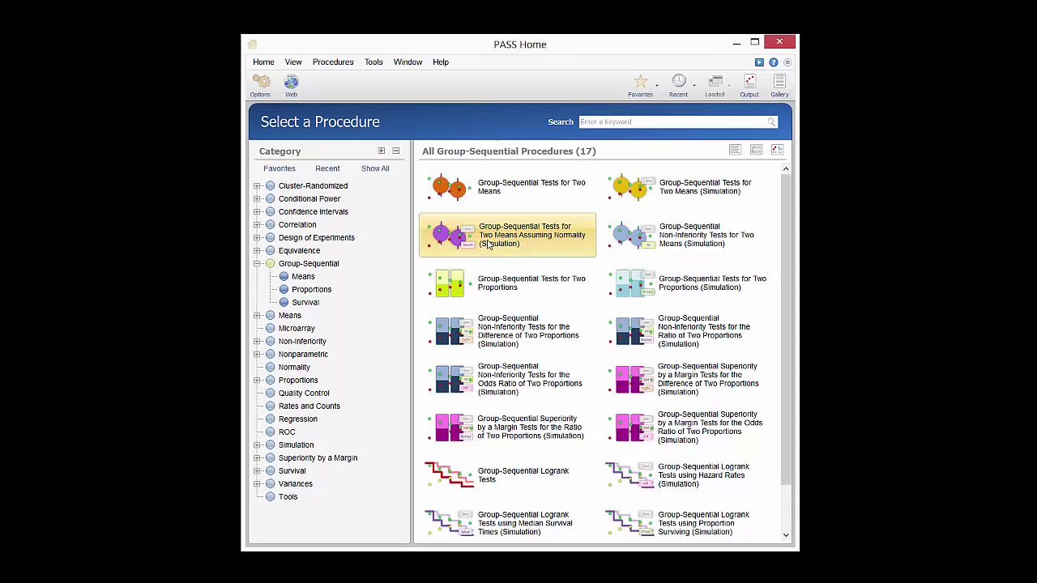
pyautogui.click(489, 245)
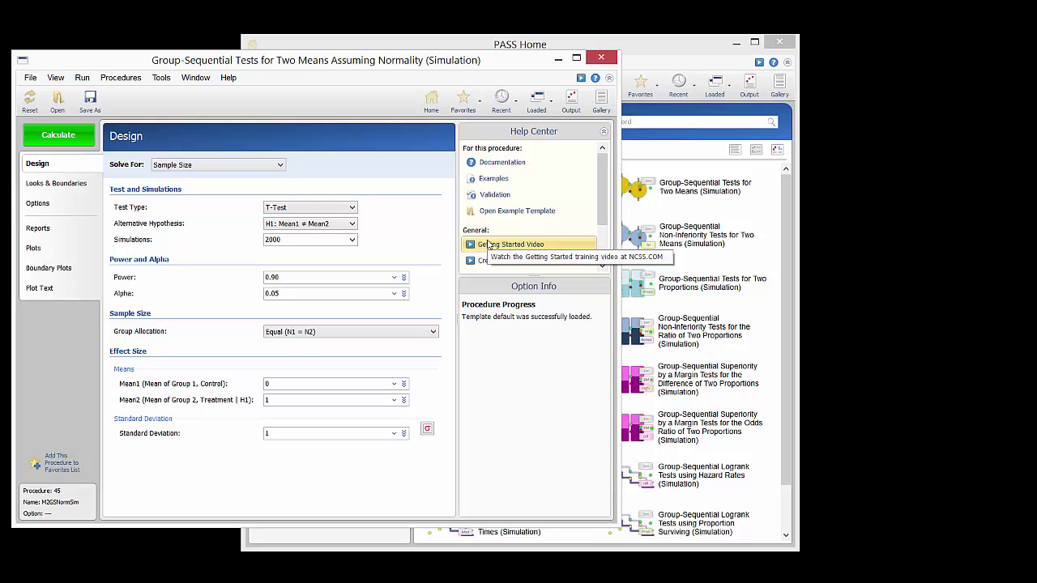
pyautogui.click(353, 240)
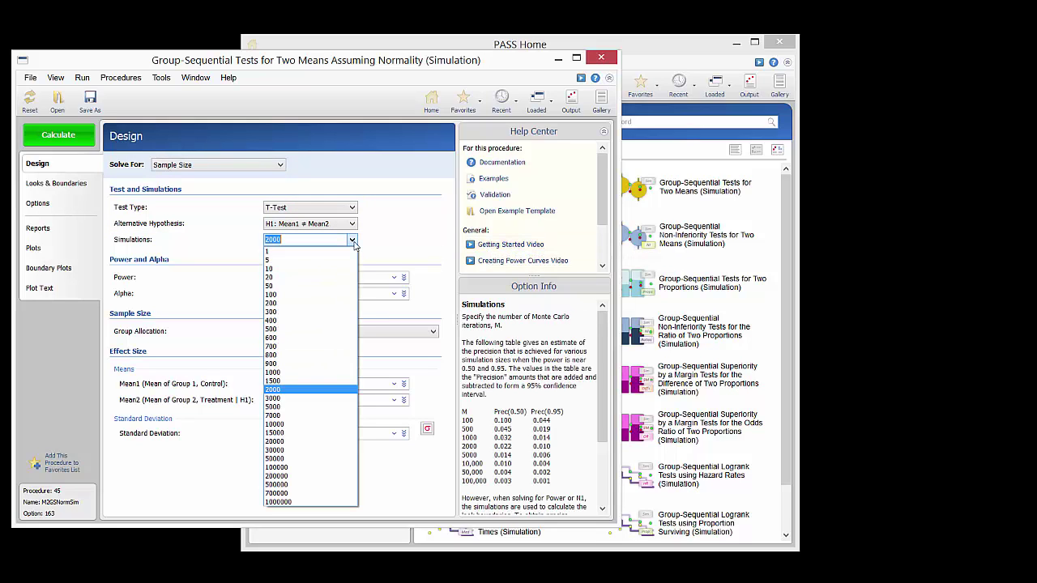
pyautogui.click(316, 441)
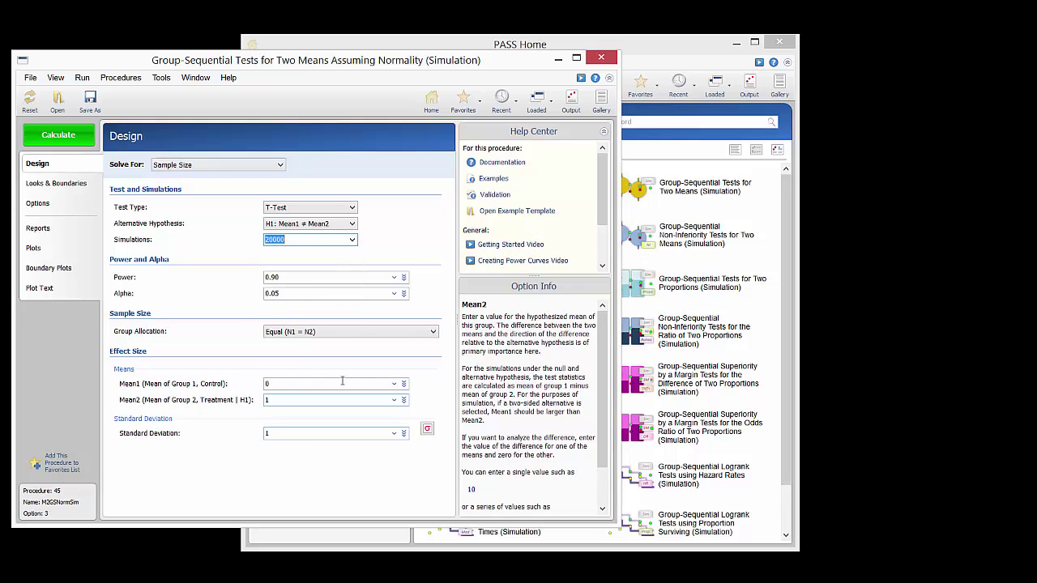
pyautogui.click(315, 253)
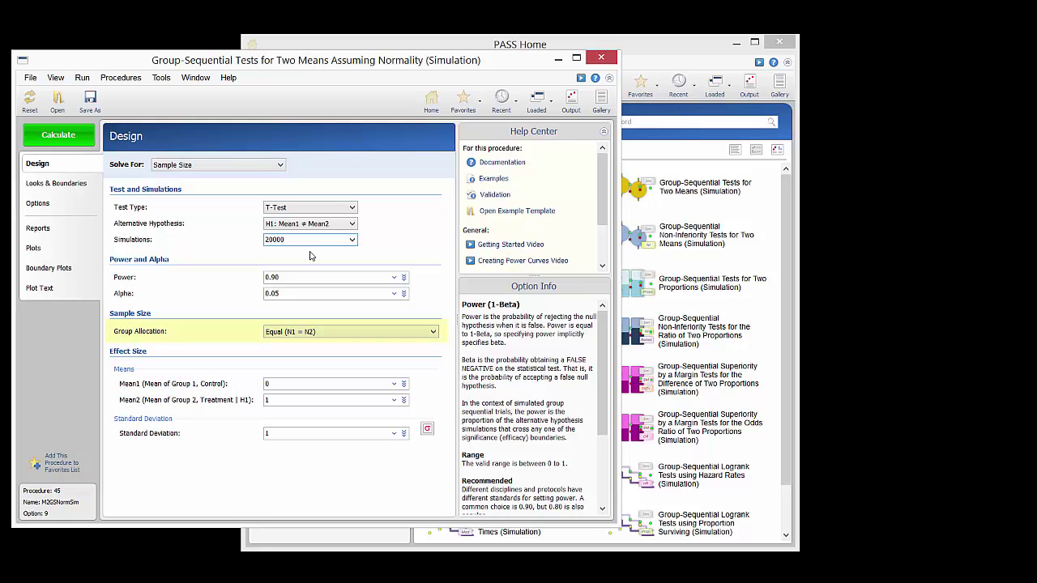
# Set Mean1 to 36.8, Mean2 to 41.4 and the standard deviation to 4.7.
pyautogui.click(283, 383)
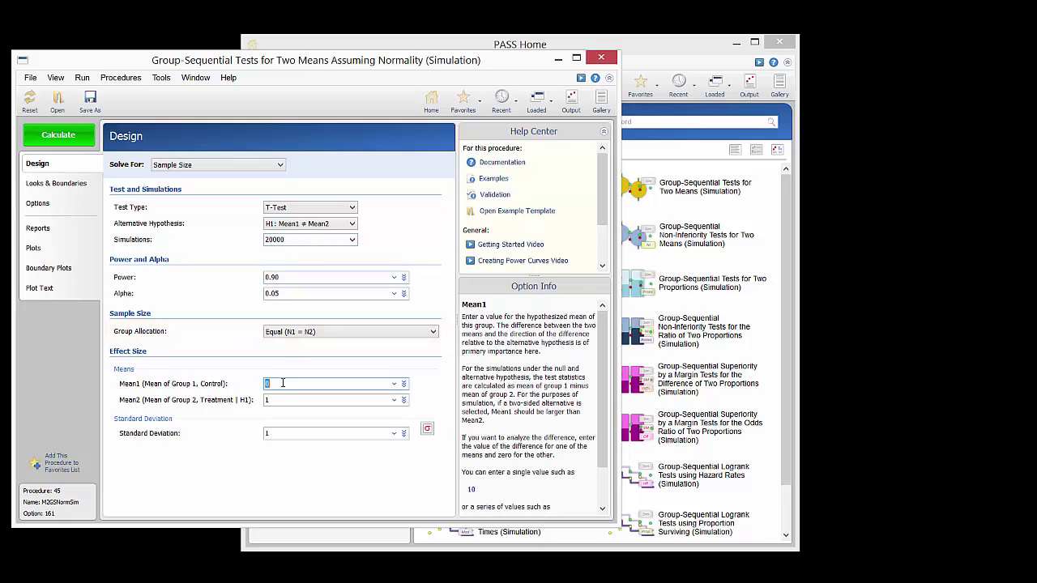
pyautogui.write('36.8')
pyautogui.click(288, 398)
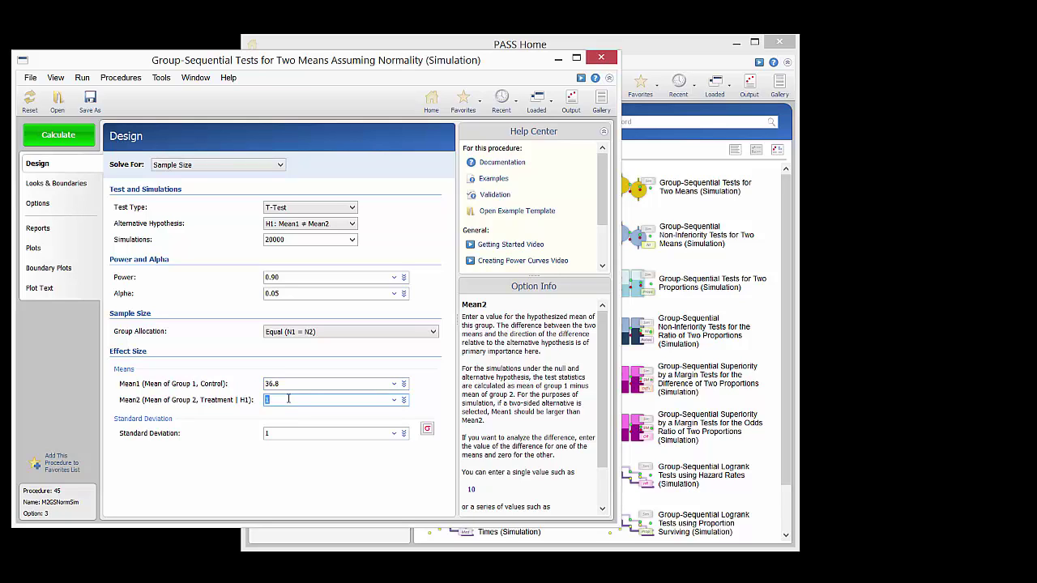
pyautogui.write('41.4')
pyautogui.click(288, 432)
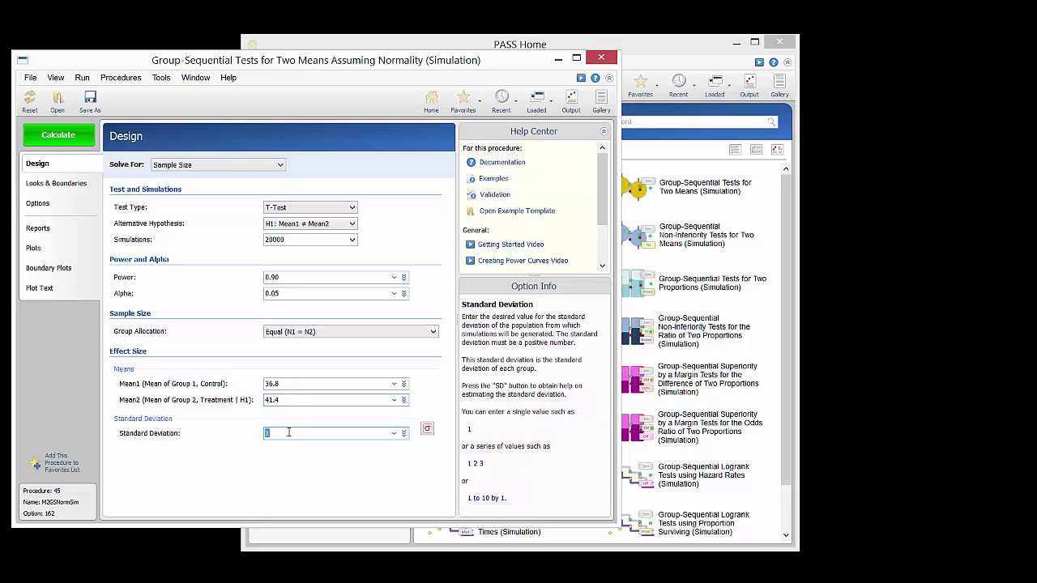
pyautogui.write('4.7')
# Keep Simple look specification with 5 equally spaced looks and O'Brien-Fleming Analog alpha spending.
pyautogui.click(69, 186)
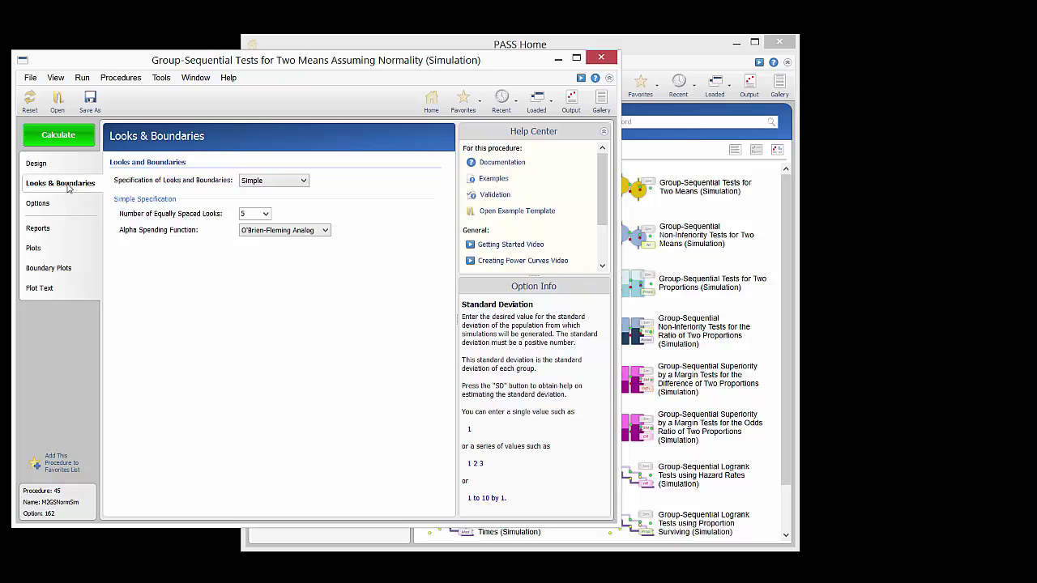
pyautogui.click(269, 180)
pyautogui.click(267, 200)
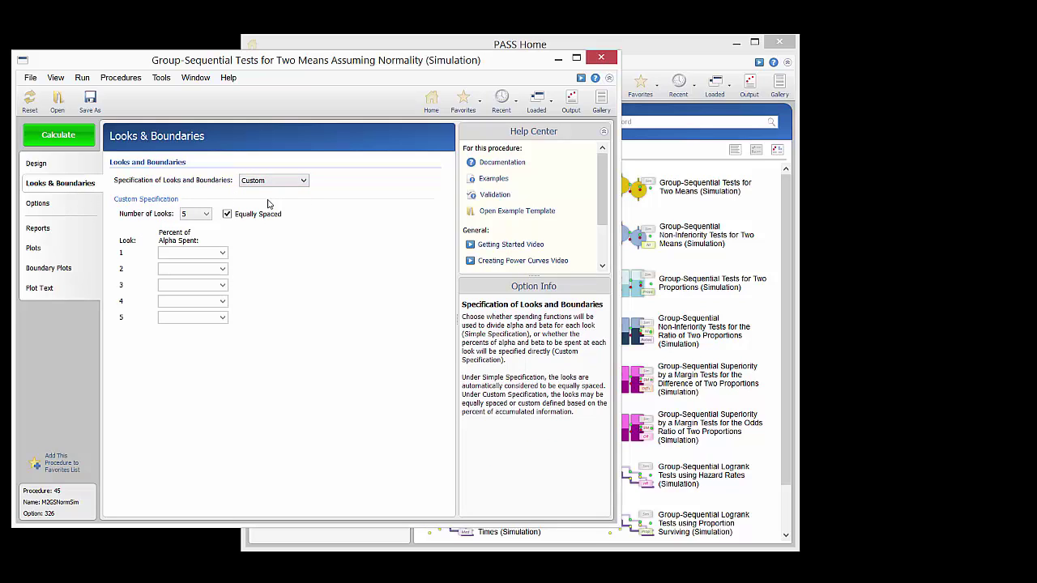
pyautogui.click(270, 182)
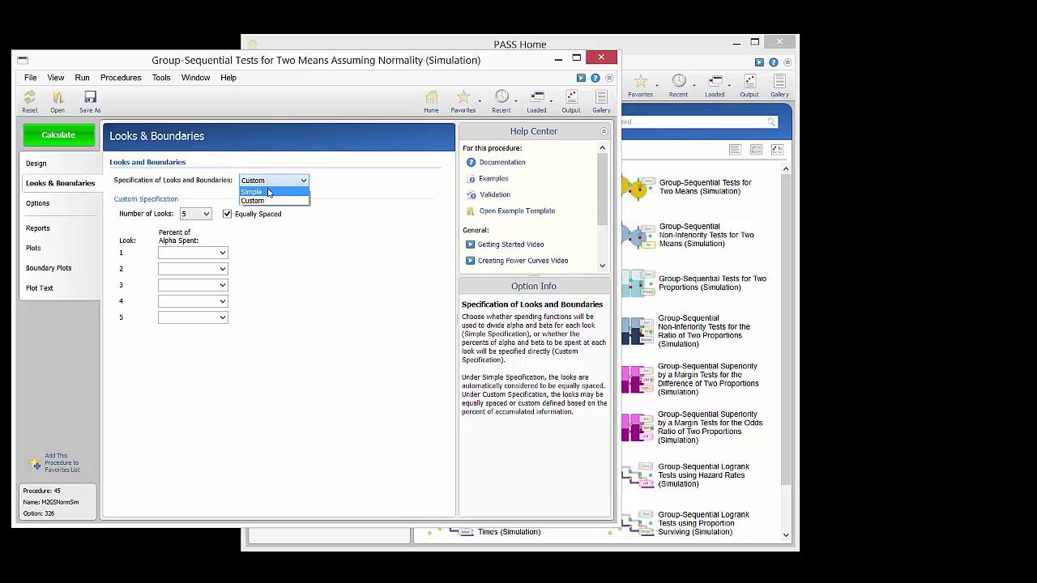
pyautogui.click(269, 192)
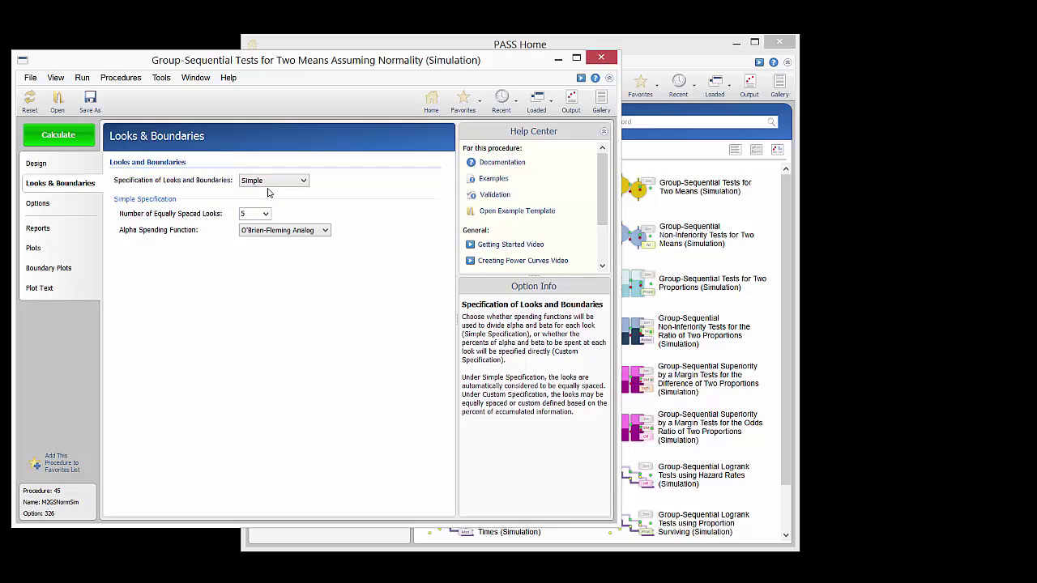
pyautogui.click(289, 232)
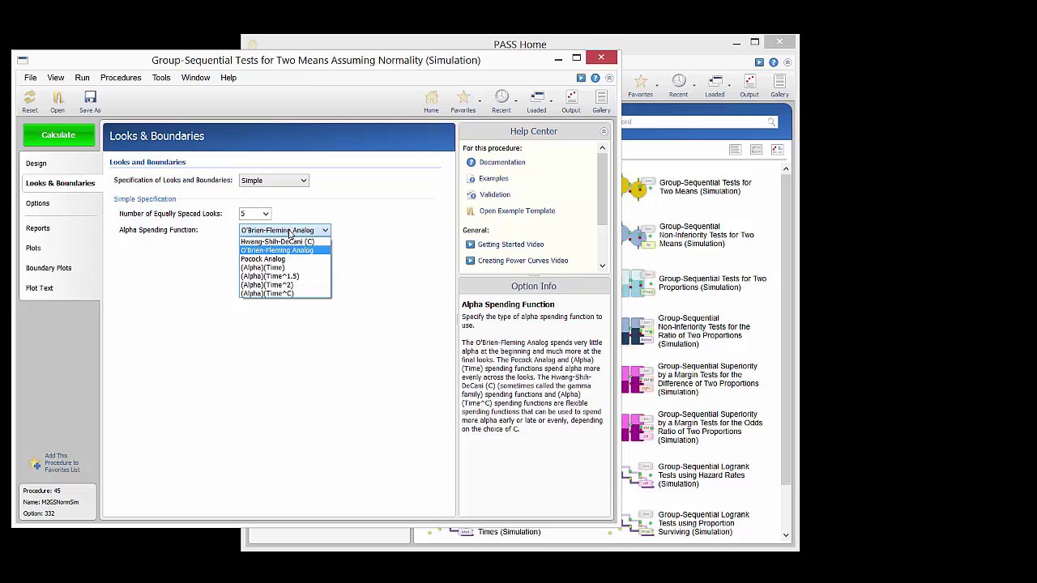
pyautogui.click(290, 233)
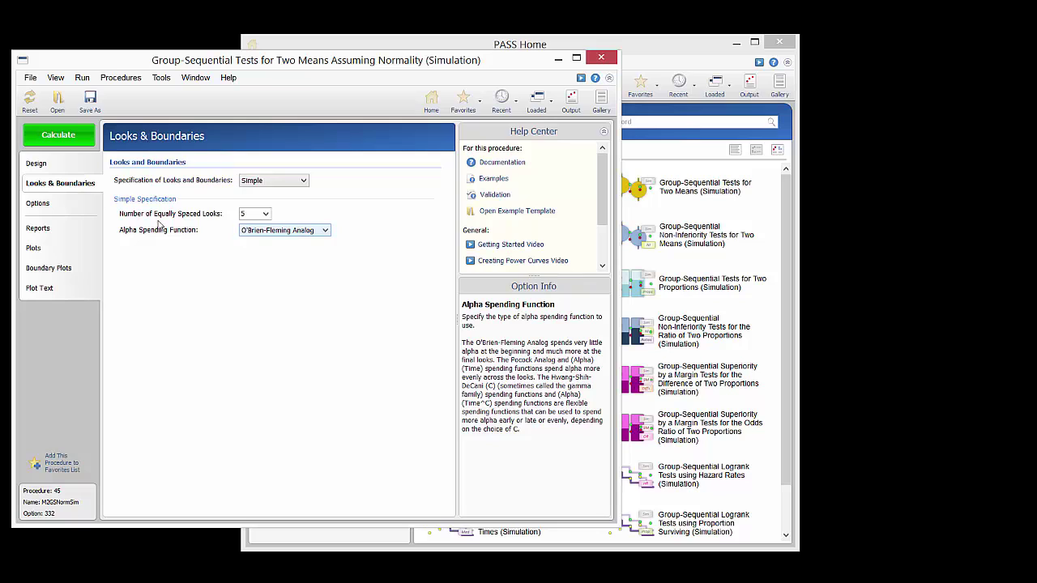
# Run Calculate to generate the two-means group-sequential output report.
pyautogui.click(59, 138)
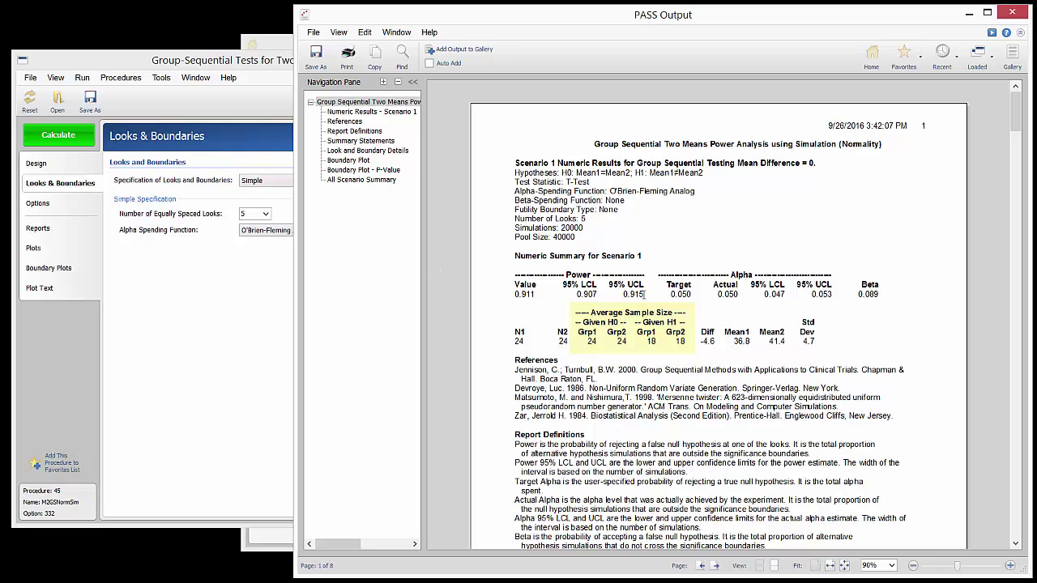
# Scroll the report from page 5 down to the page 8 Sample Size Summary (power 0.911, 24 per group).
pyautogui.click(697, 294)
pyautogui.scroll(-10, 697, 293)
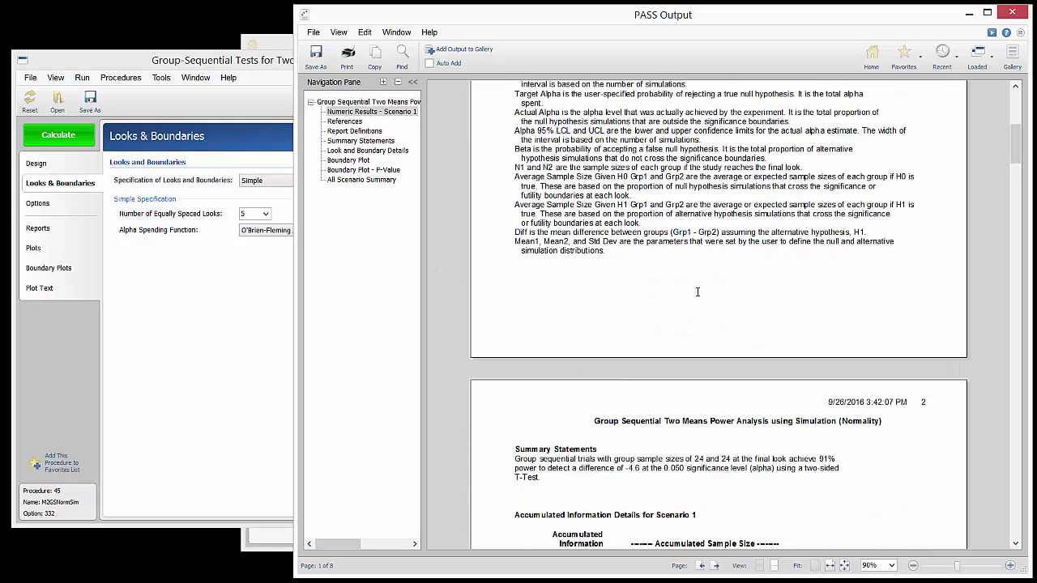
pyautogui.scroll(-3, 697, 292)
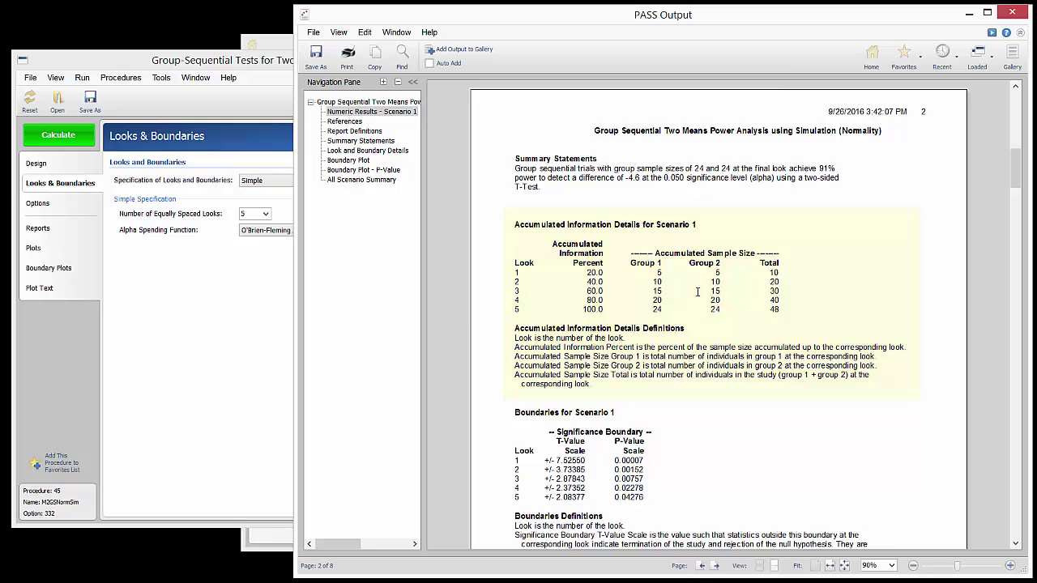
pyautogui.scroll(-3, 697, 292)
pyautogui.scroll(-1, 697, 292)
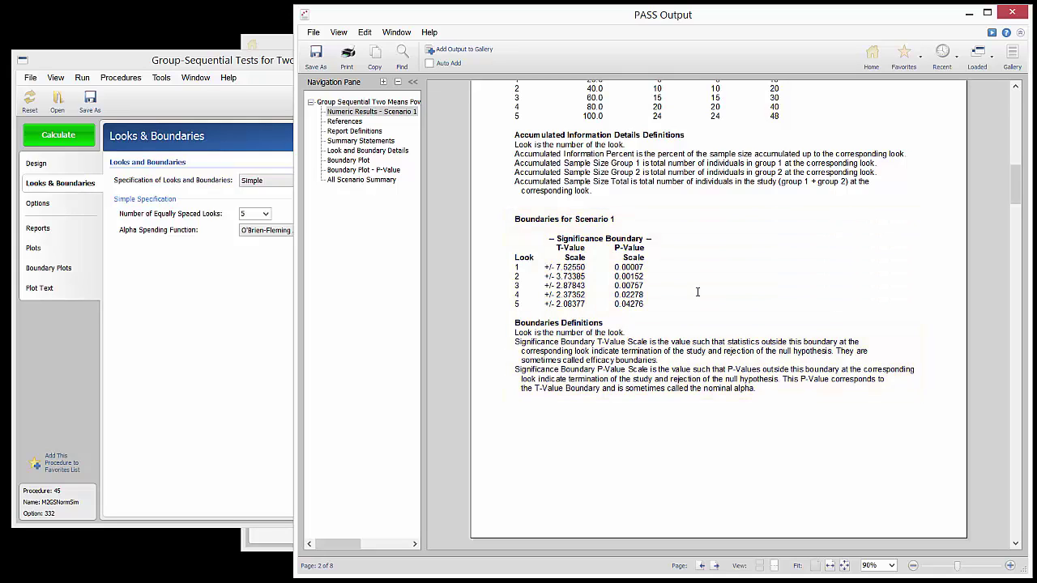
pyautogui.scroll(-10, 696, 291)
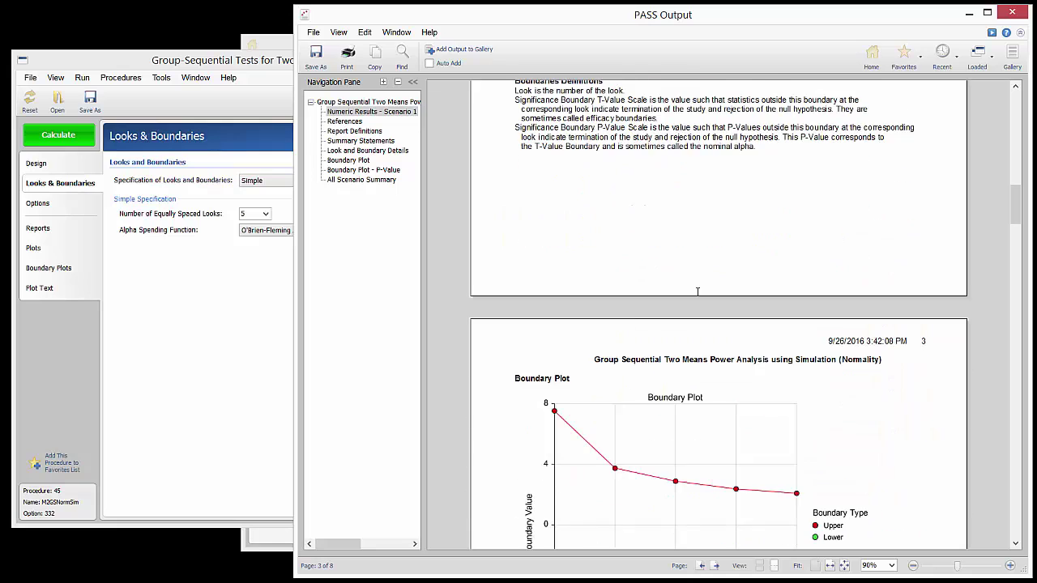
pyautogui.scroll(-1, 696, 291)
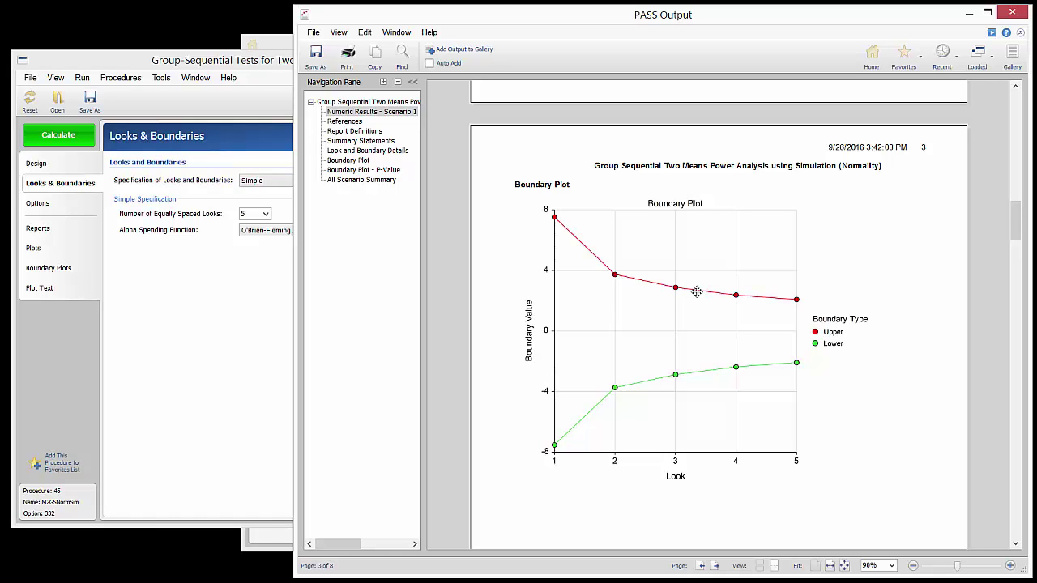
pyautogui.scroll(-15, 697, 291)
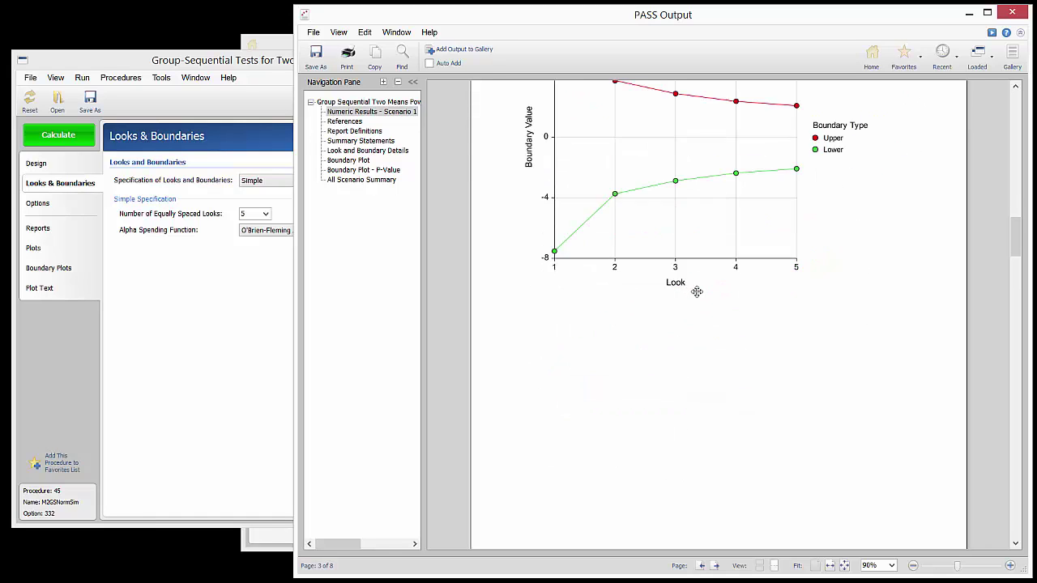
pyautogui.scroll(-4, 697, 292)
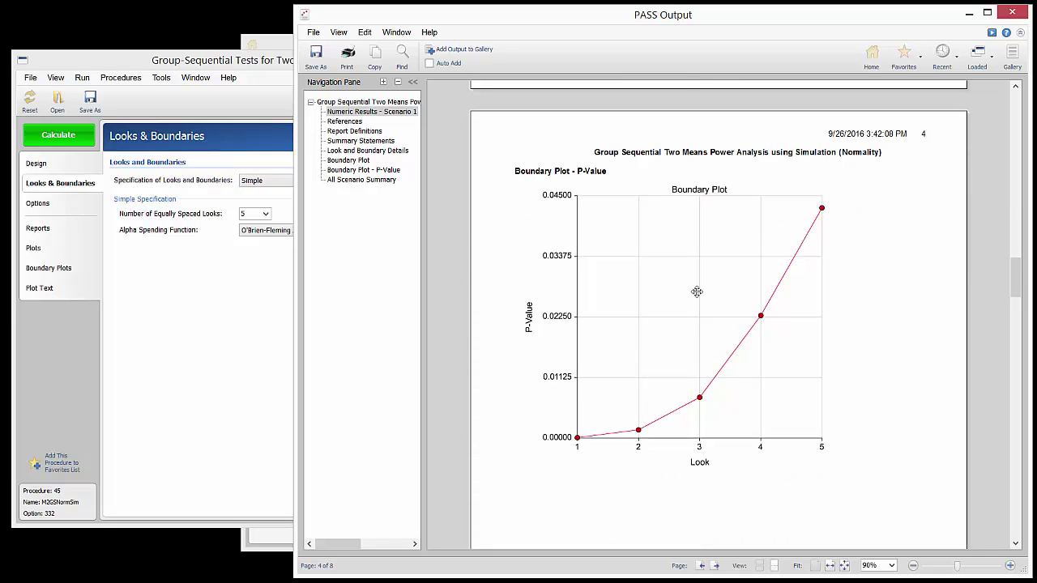
pyautogui.scroll(-10, 696, 292)
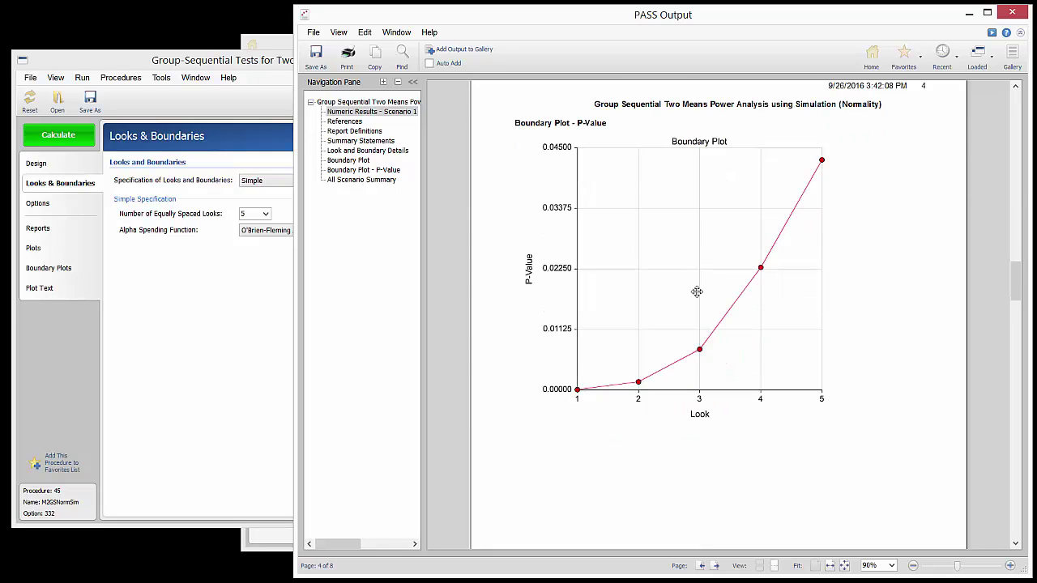
pyautogui.scroll(-3, 697, 292)
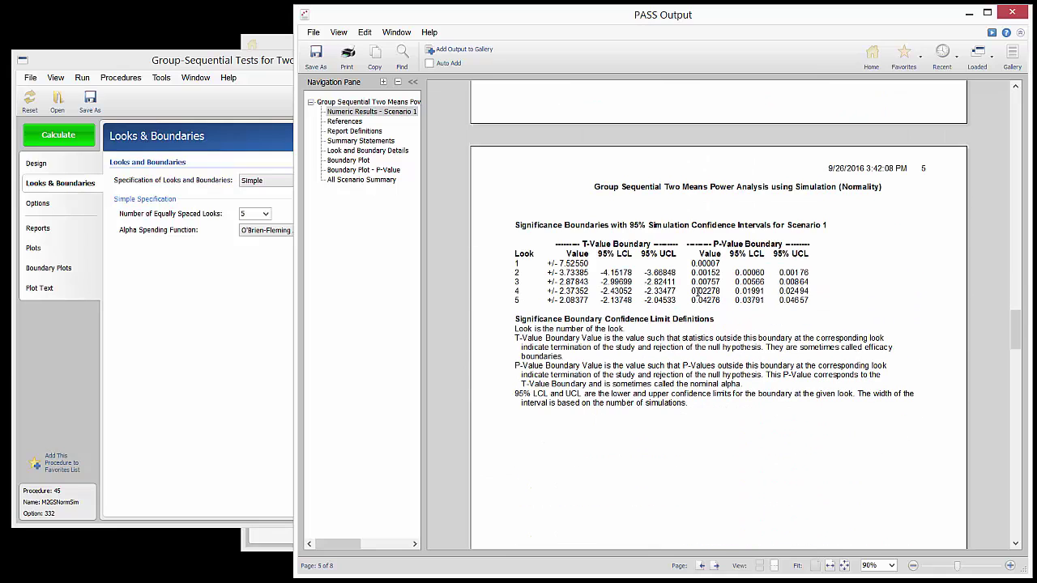
pyautogui.scroll(-12, 696, 291)
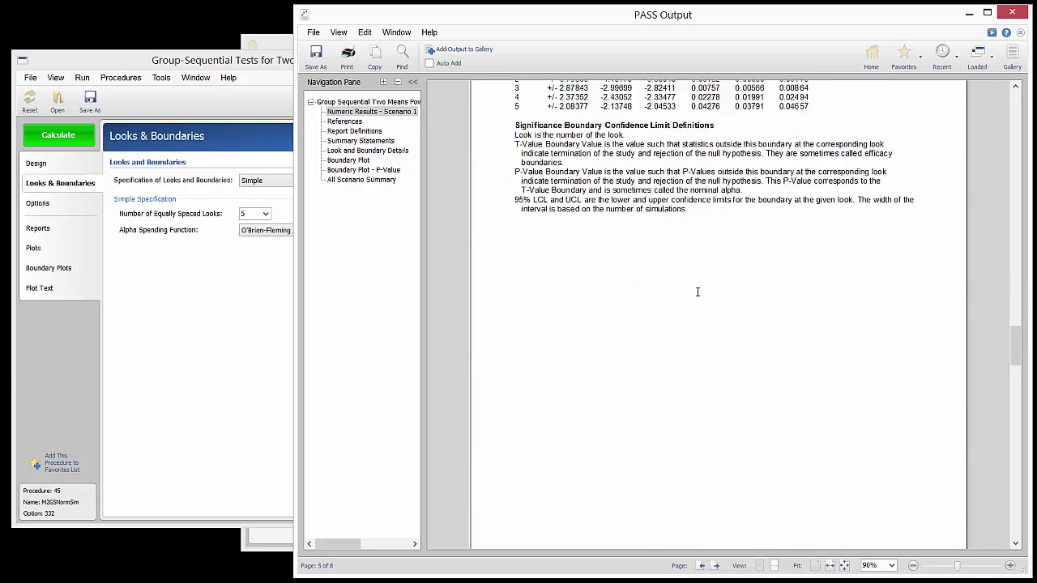
pyautogui.scroll(-2, 696, 291)
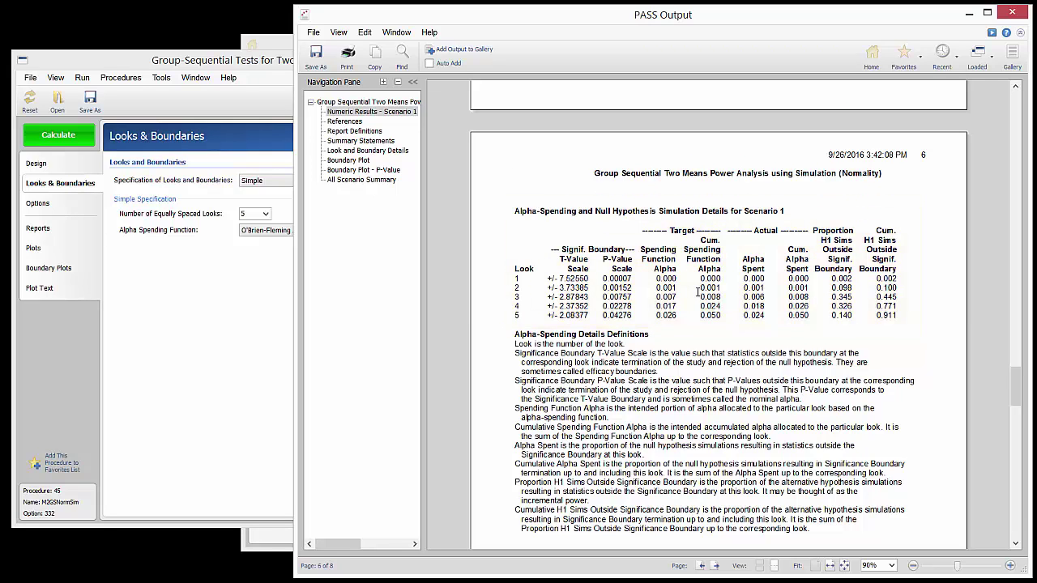
pyautogui.scroll(-10, 698, 291)
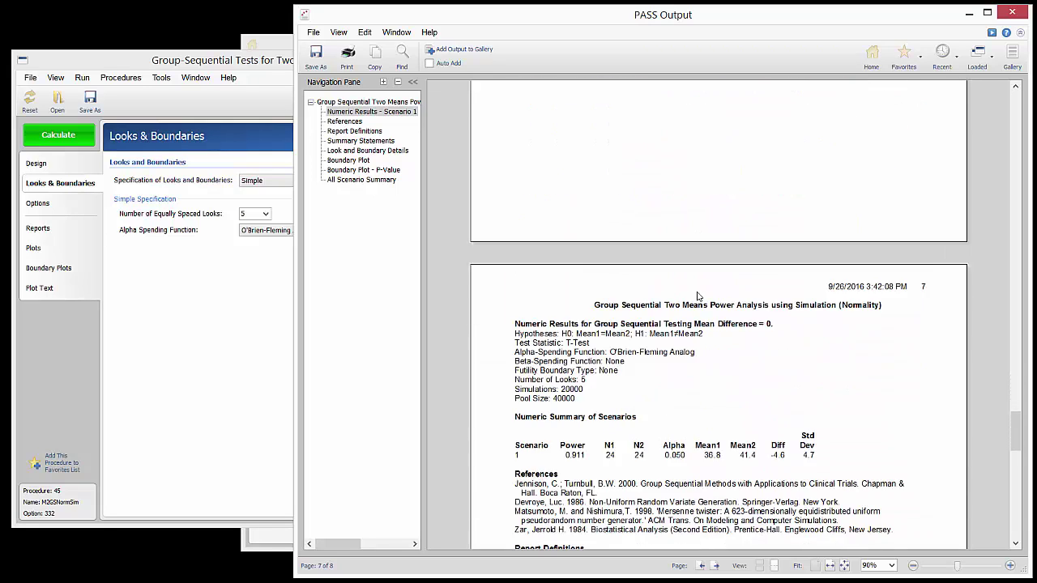
pyautogui.scroll(-4, 698, 296)
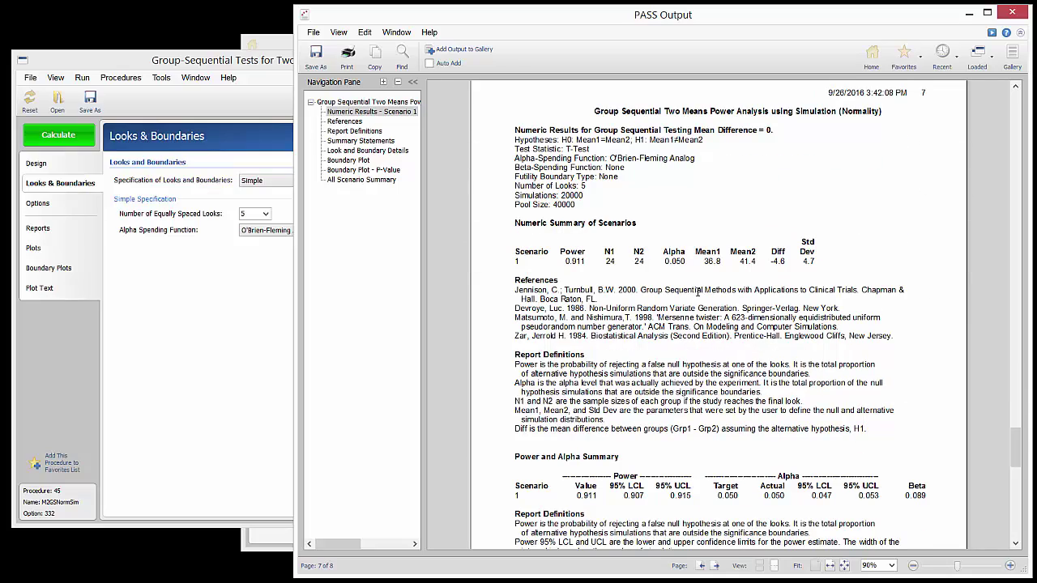
pyautogui.scroll(-10, 699, 292)
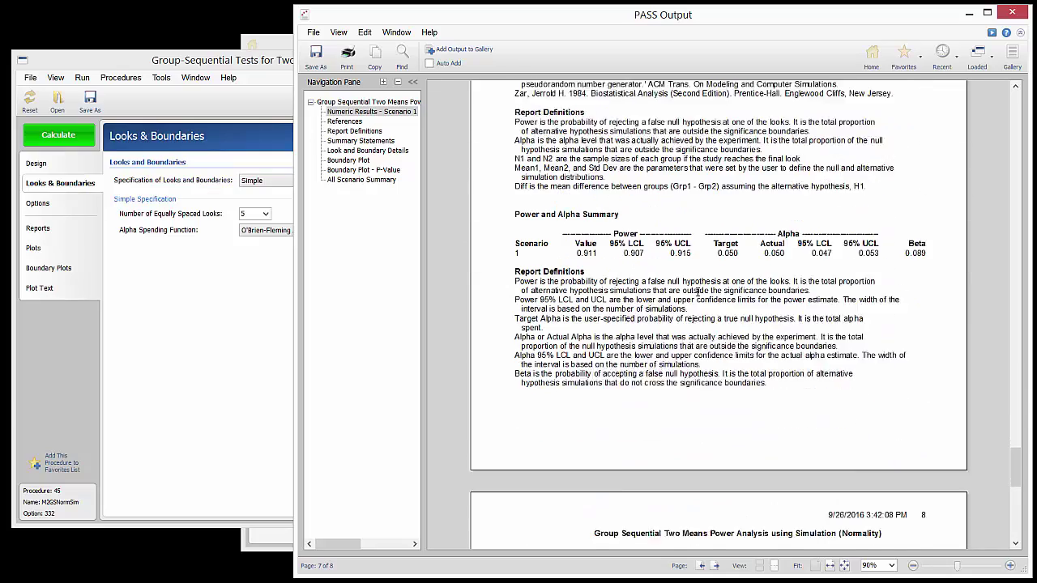
pyautogui.scroll(-3, 698, 295)
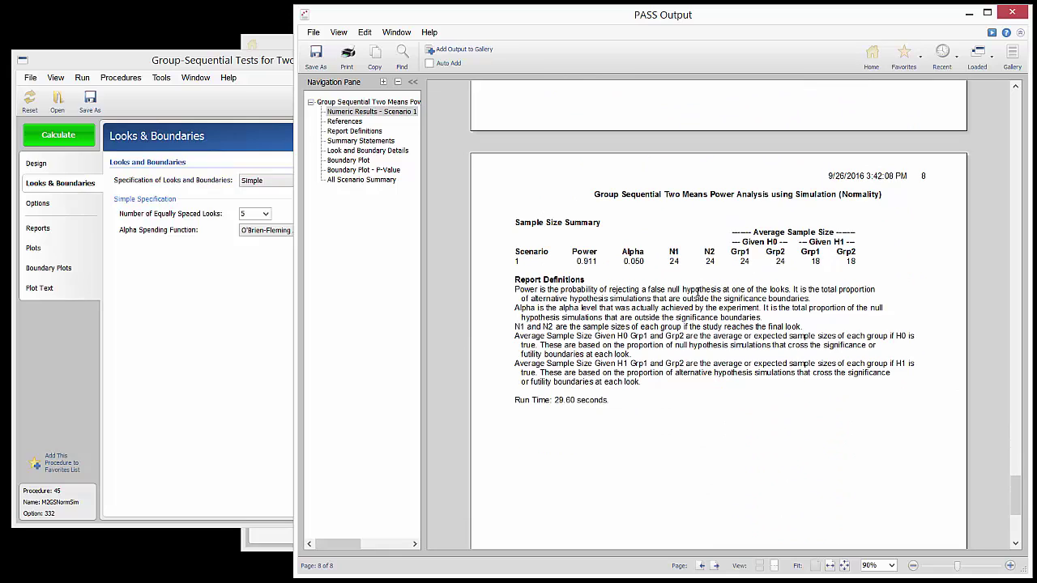
pyautogui.scroll(-2, 699, 295)
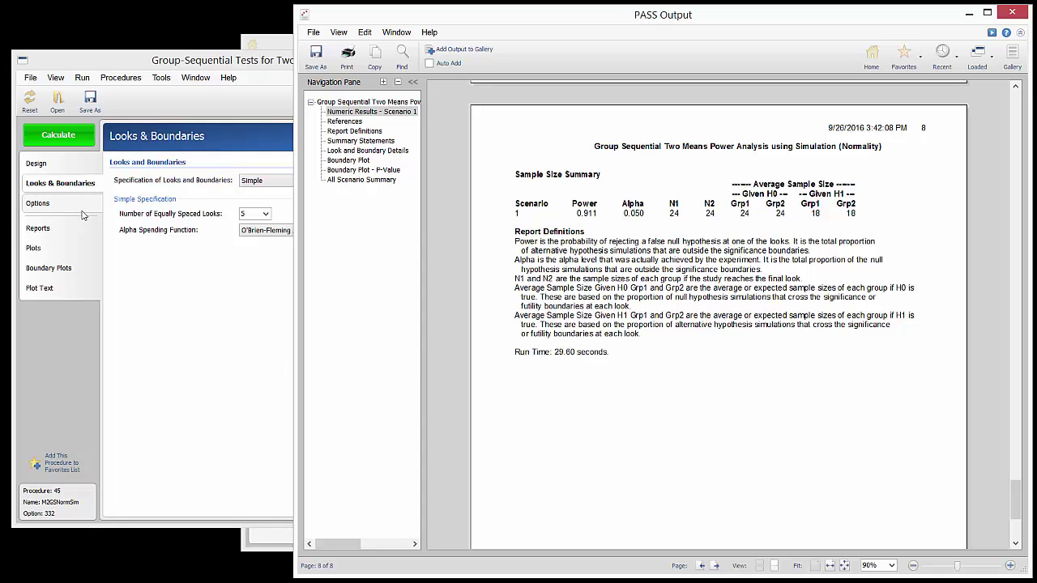
# Make the design one-sided with H1: Mean1 < Mean2 and alpha 0.025.
pyautogui.click(58, 165)
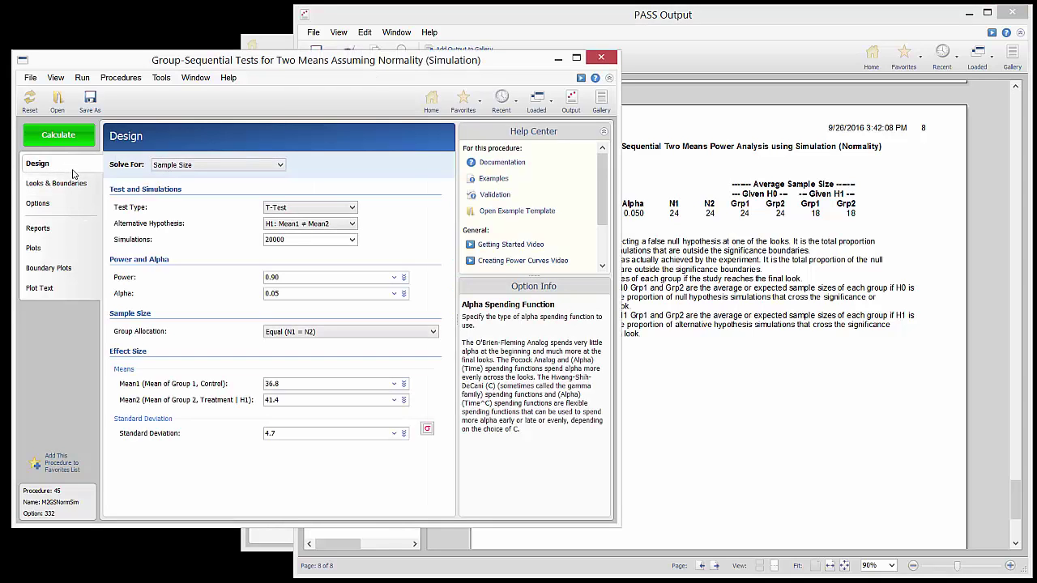
pyautogui.click(331, 226)
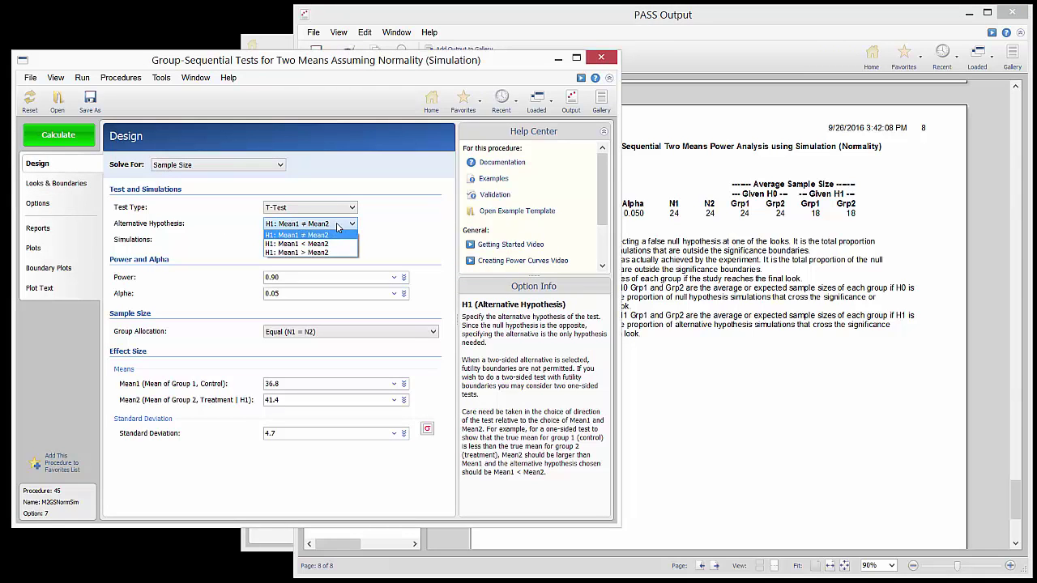
pyautogui.click(330, 243)
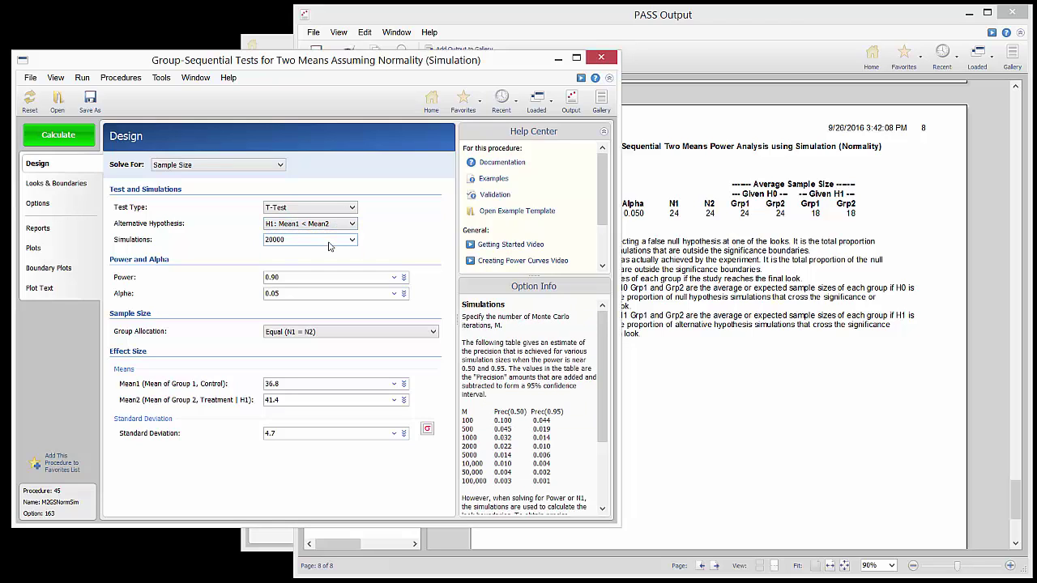
pyautogui.click(276, 295)
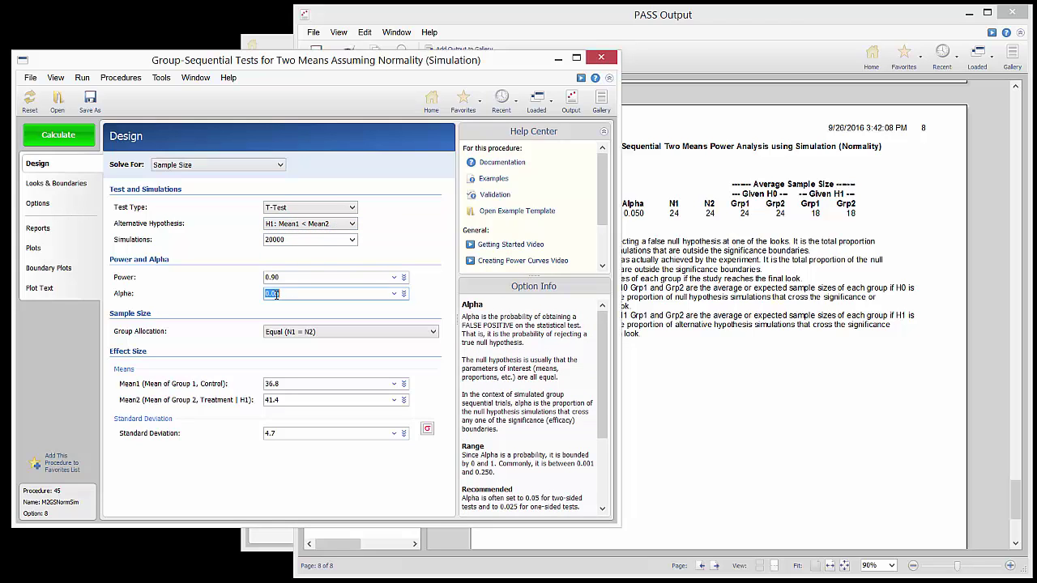
pyautogui.click(276, 295)
pyautogui.write('2')
pyautogui.click(85, 190)
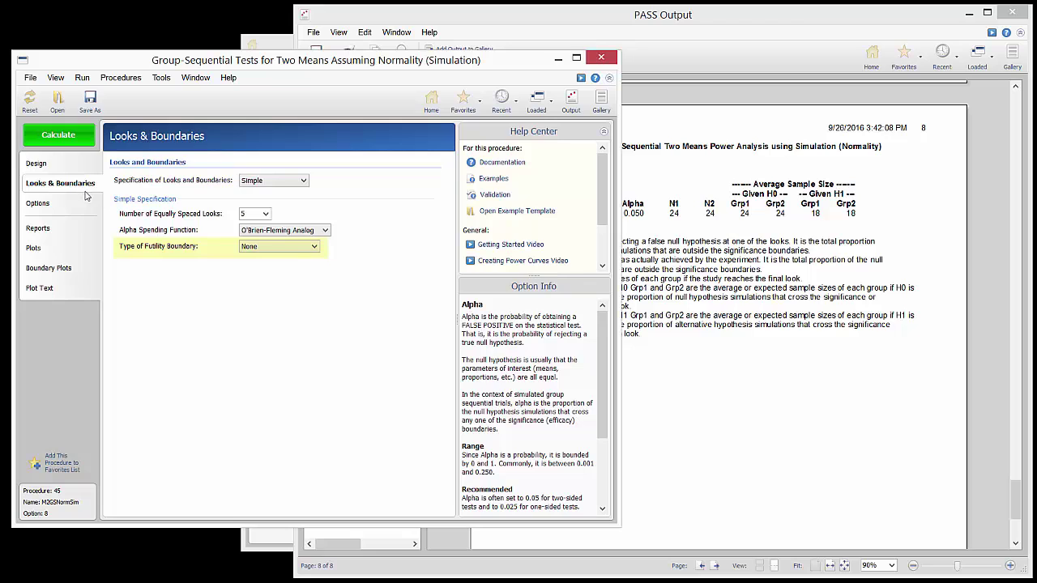
# Set the futility boundary type to Binding with 2 skipped futility looks.
pyautogui.click(273, 249)
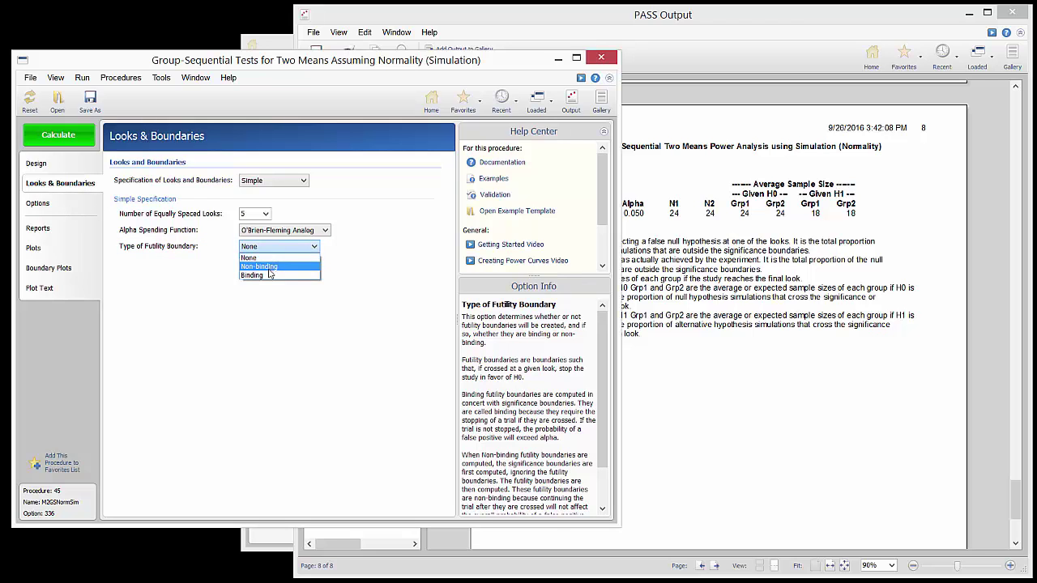
pyautogui.click(268, 277)
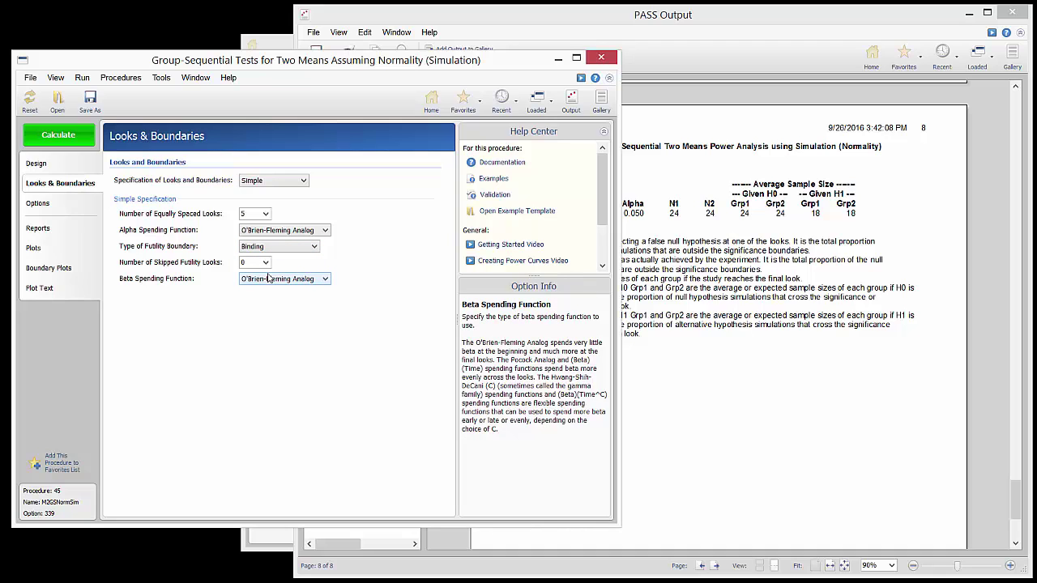
pyautogui.click(265, 262)
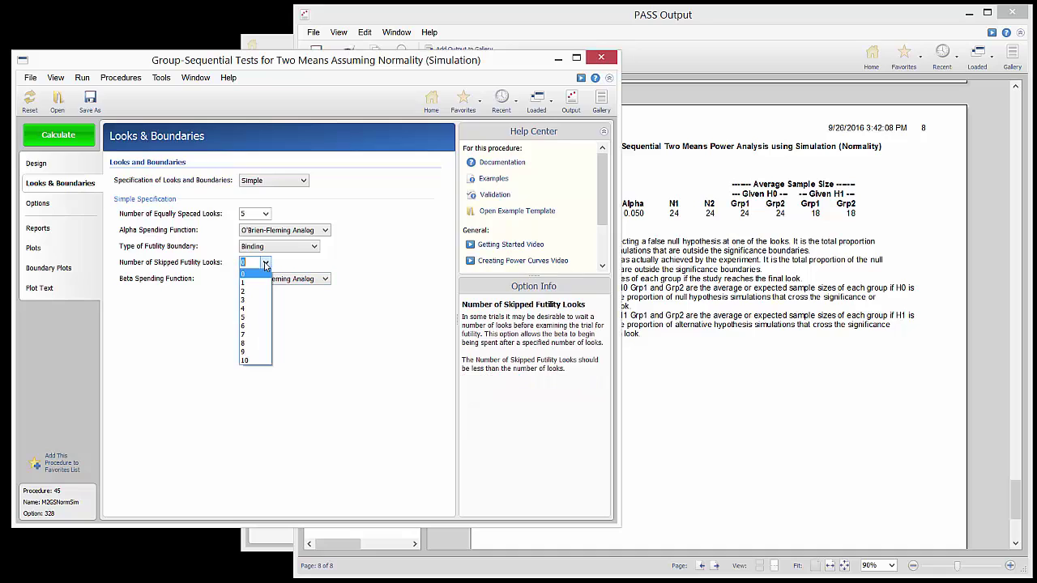
pyautogui.click(257, 291)
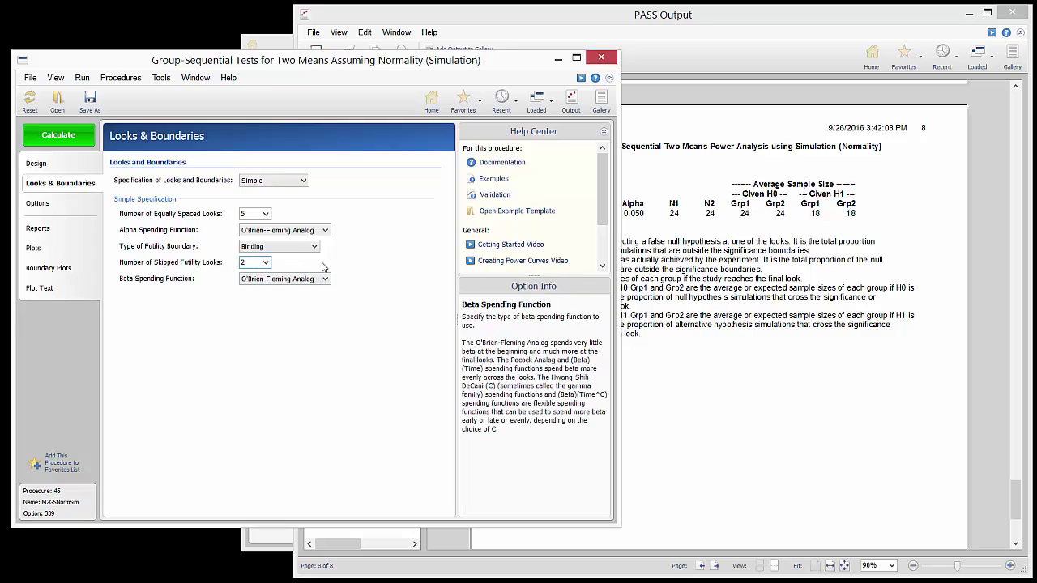
pyautogui.press('Tab')
# Recalculate and scroll the new output to the Boundaries for Scenario 1 table.
pyautogui.click(68, 138)
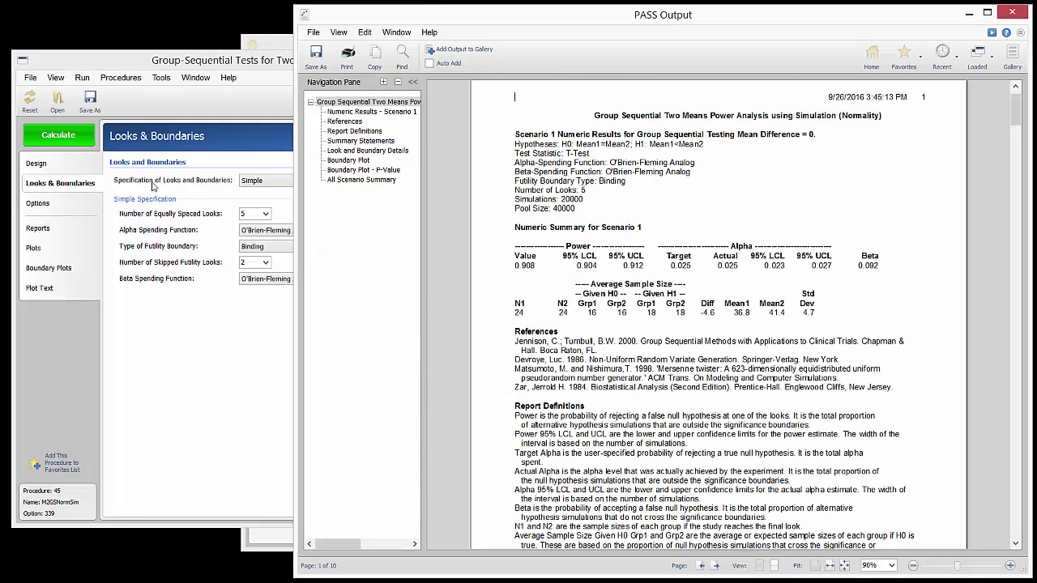
pyautogui.click(624, 202)
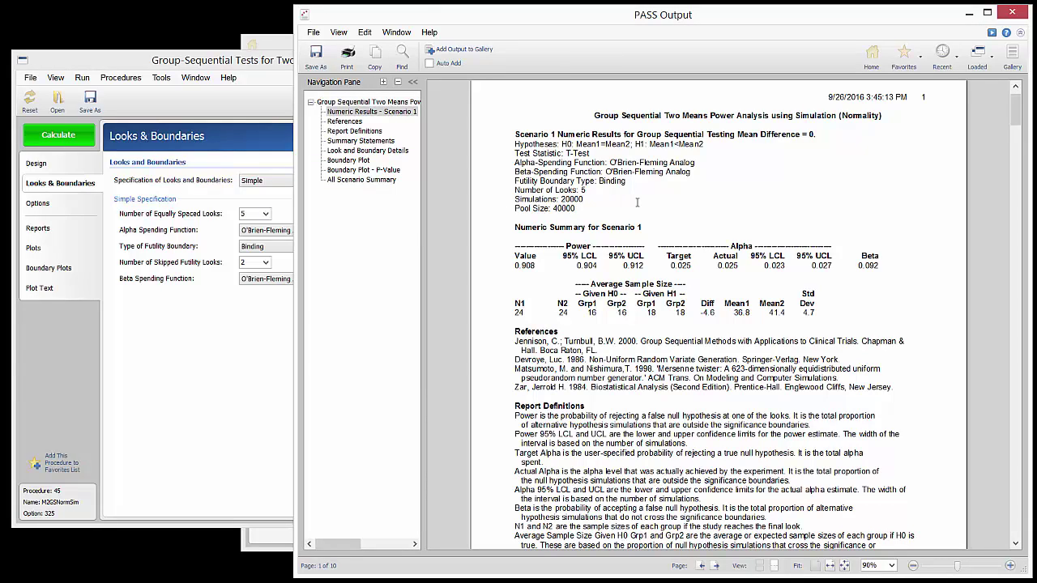
pyautogui.scroll(-10, 637, 203)
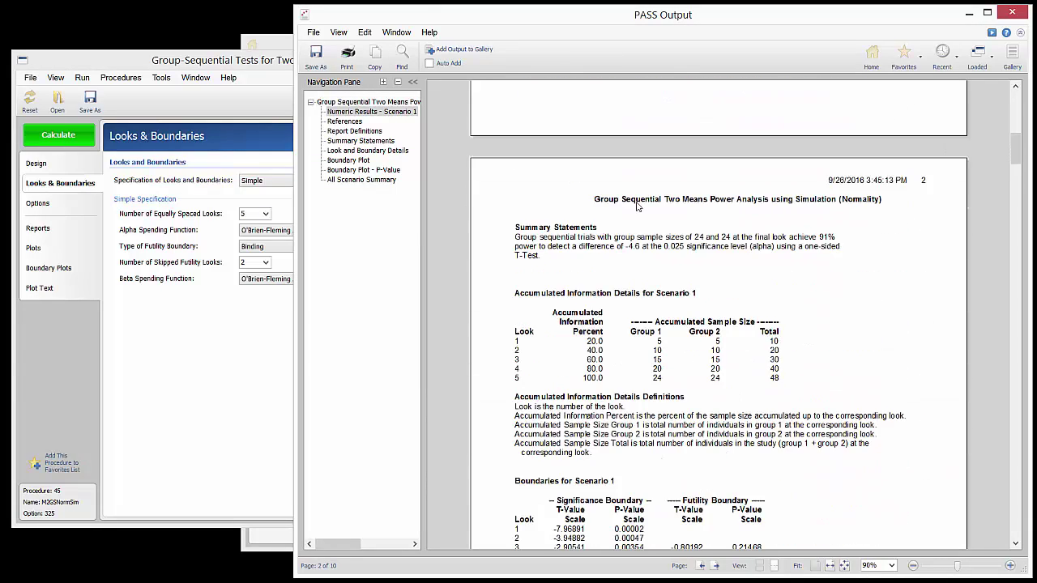
pyautogui.scroll(-5, 637, 204)
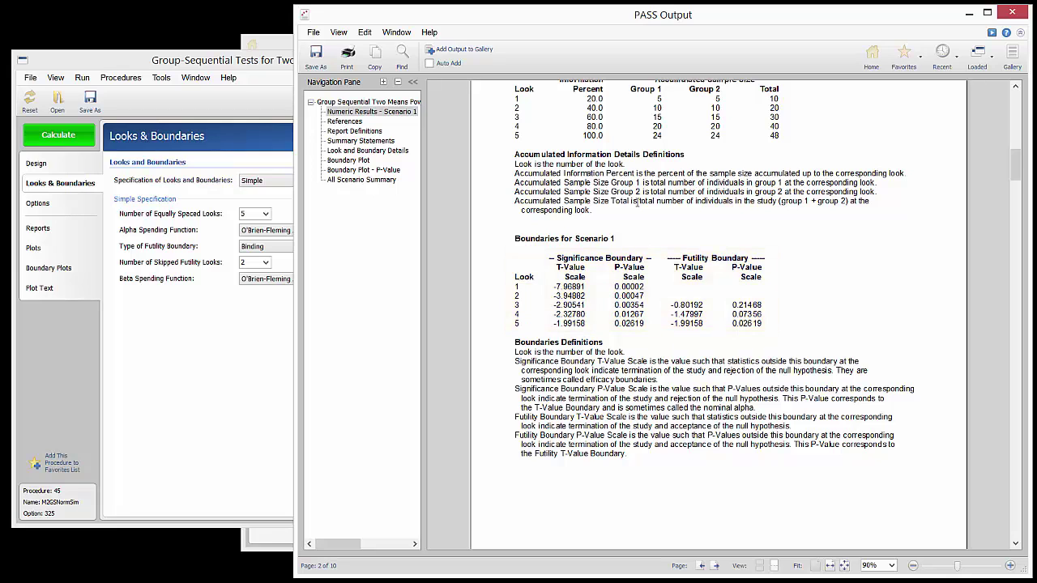
pyautogui.scroll(-3, 638, 204)
# Scroll through the Boundary Plot on page 3 to the Boundary Plot - P-Value on page 4.
pyautogui.scroll(-4, 637, 202)
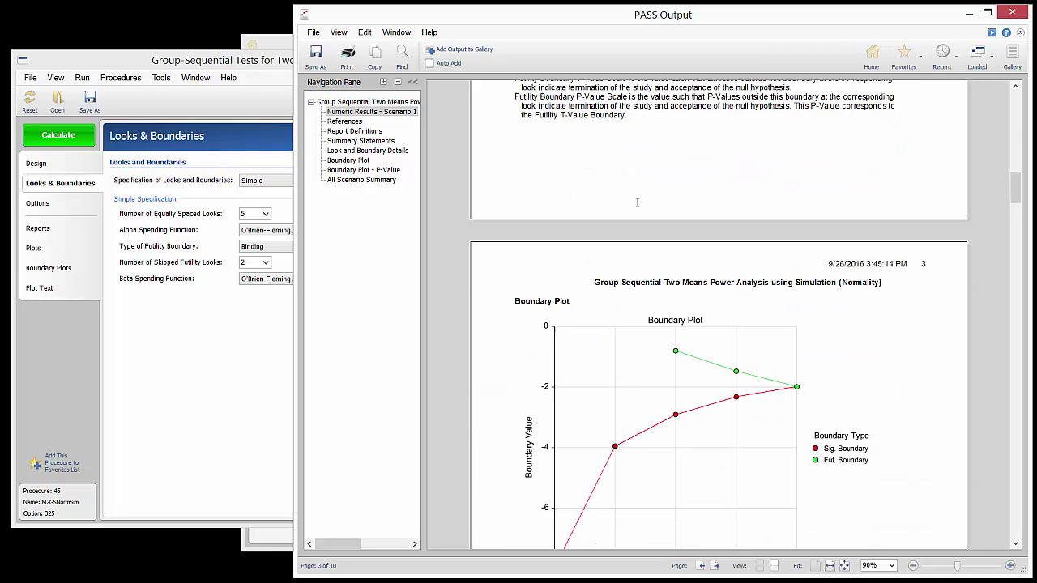
pyautogui.scroll(-2, 638, 202)
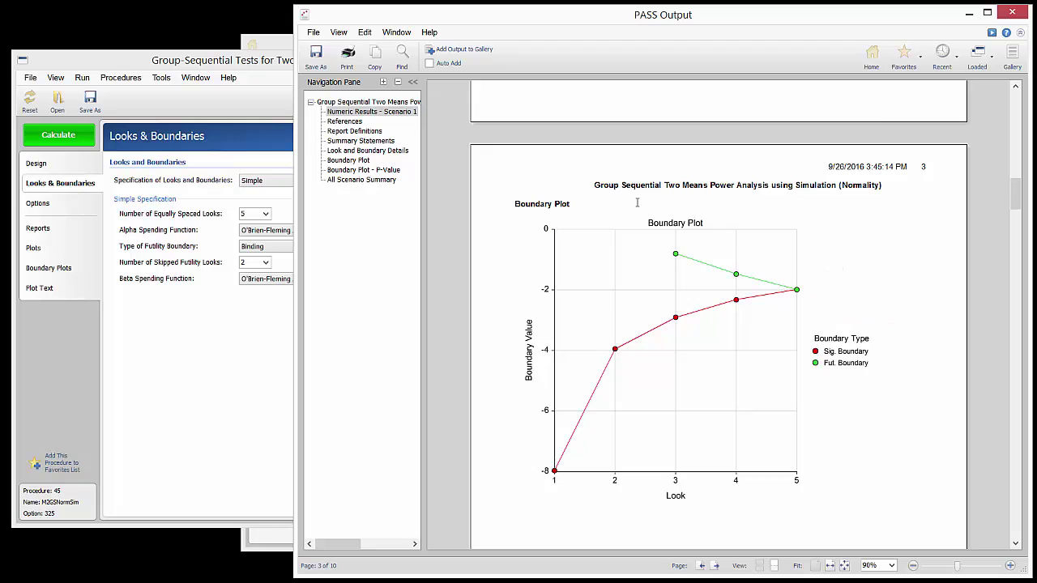
pyautogui.scroll(-10, 637, 203)
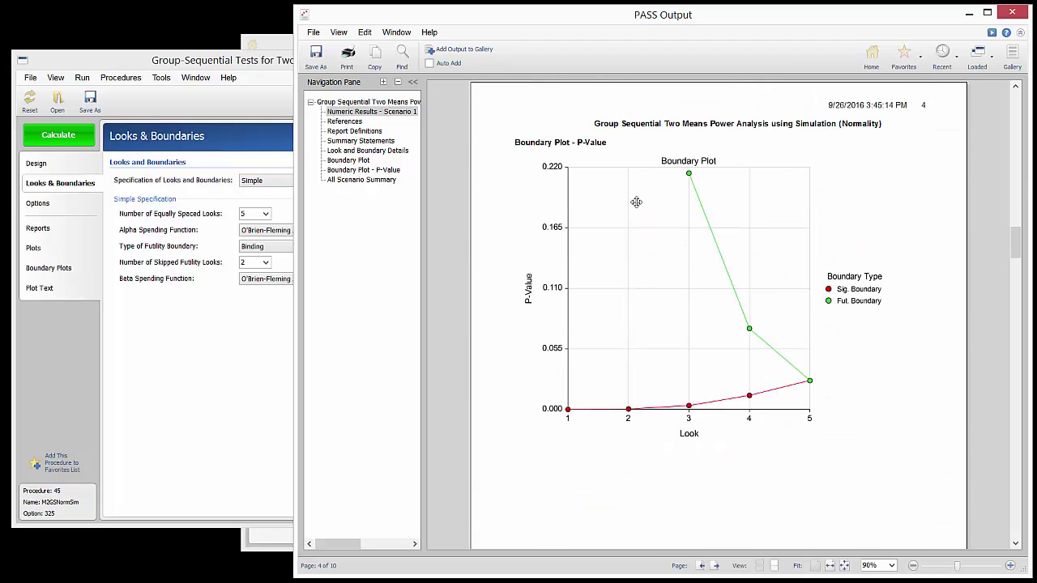